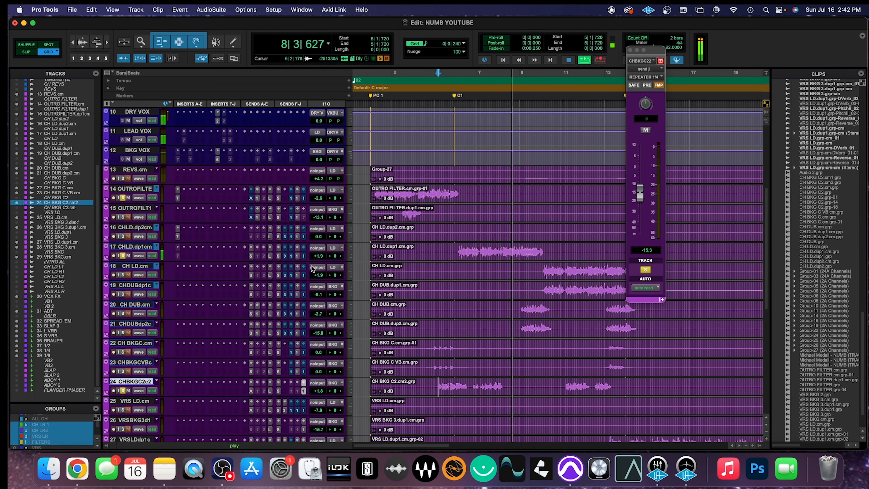
# Stop playback, select the first CHBKGC2c2 phrase from bar 5, and open that track's L VRB and S VRB sends.
pyautogui.press('space')
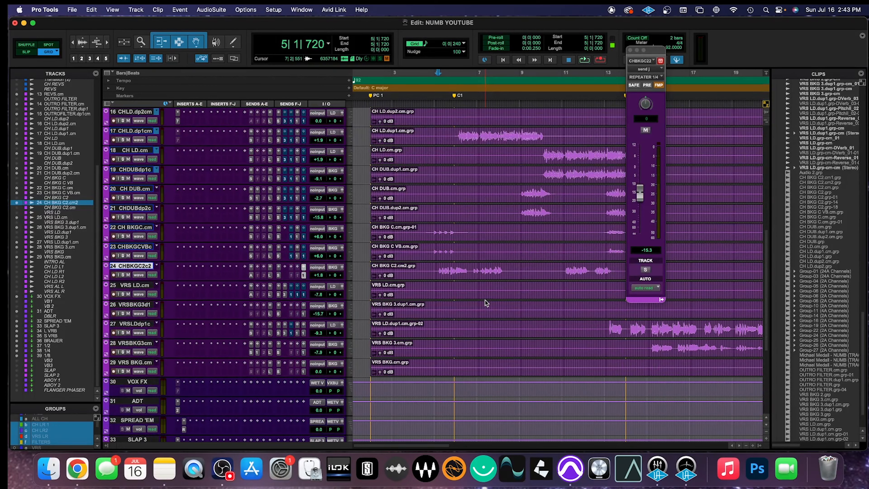
pyautogui.scroll(-2, 485, 300)
pyautogui.moveTo(438, 234); pyautogui.dragTo(498, 237)
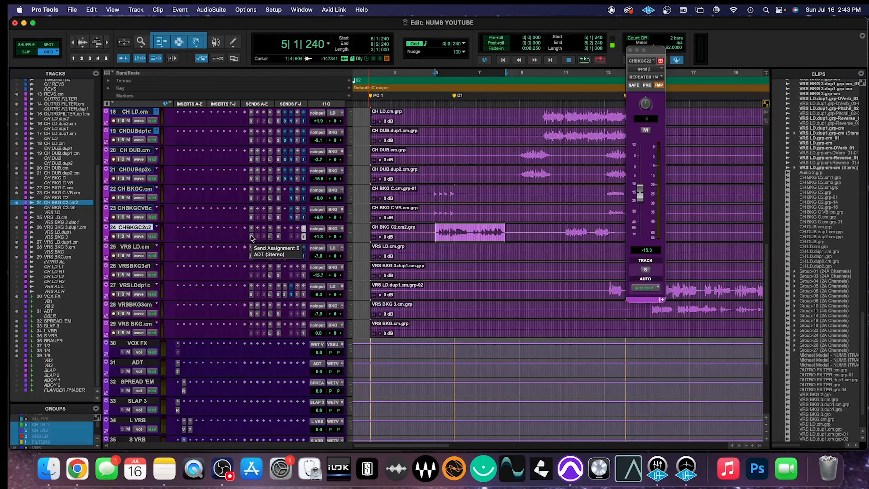
pyautogui.click(270, 236)
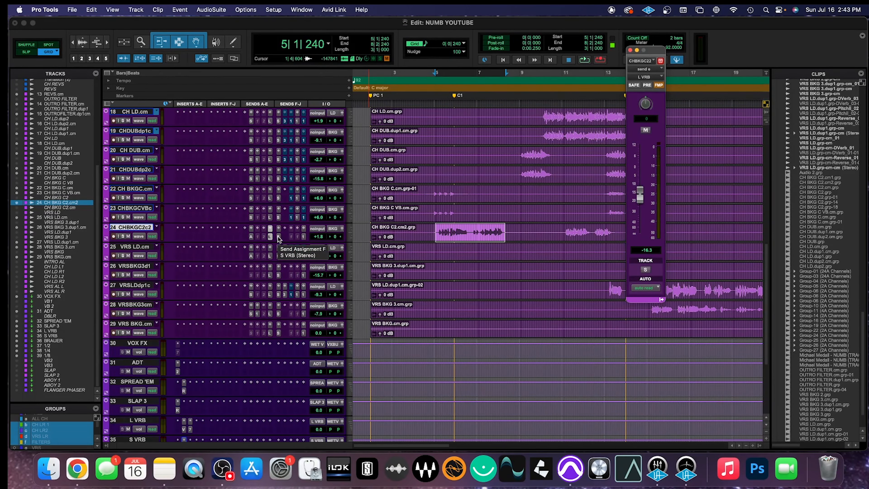
pyautogui.click(278, 236)
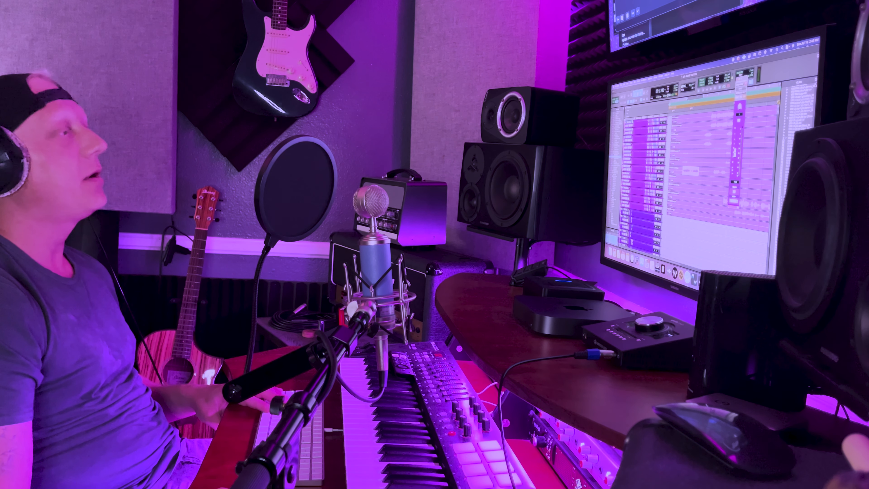
# Select the CH DUB and CHDUBdp2c phrases around bar 9 and open the VB1 send on CH DUB.
pyautogui.press('space')
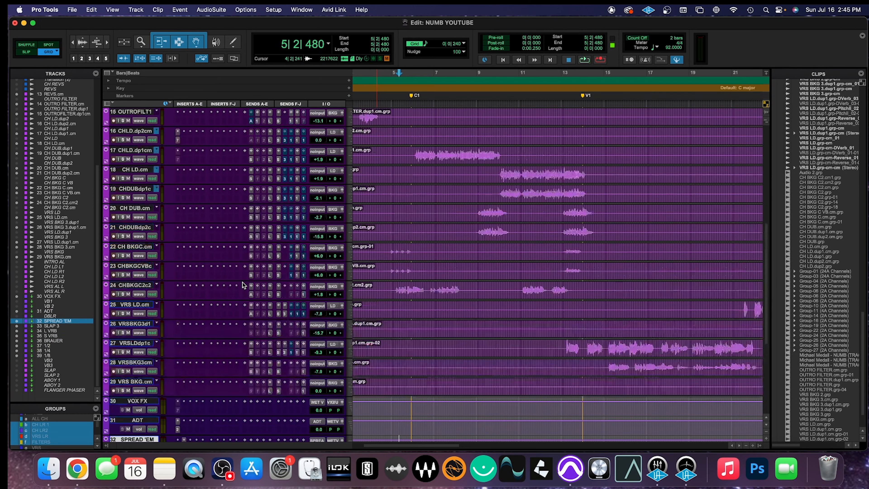
pyautogui.scroll(2, 242, 282)
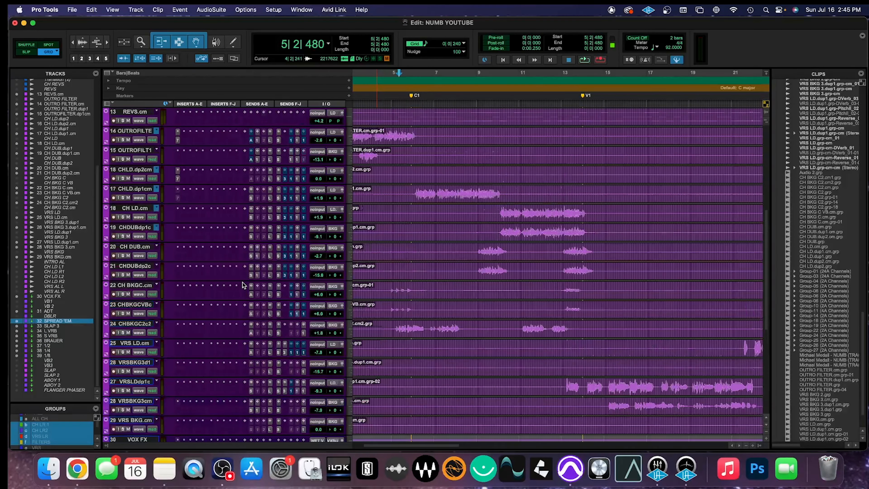
pyautogui.click(140, 248)
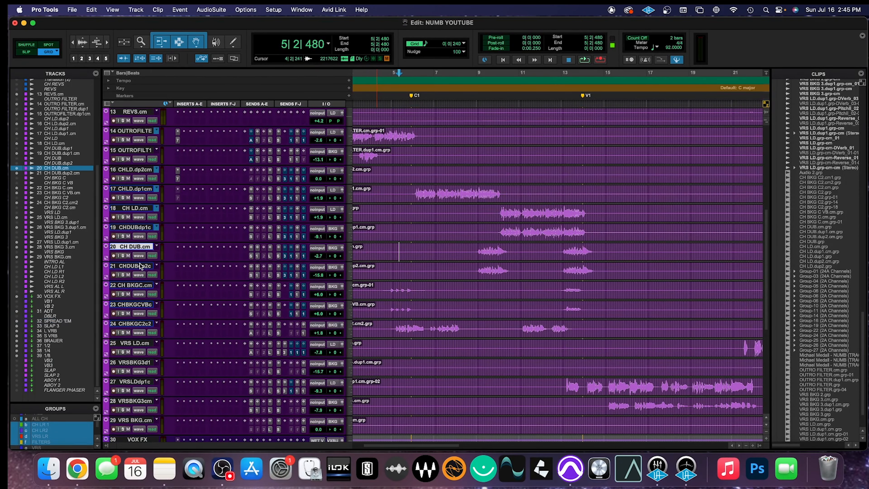
pyautogui.click(140, 247)
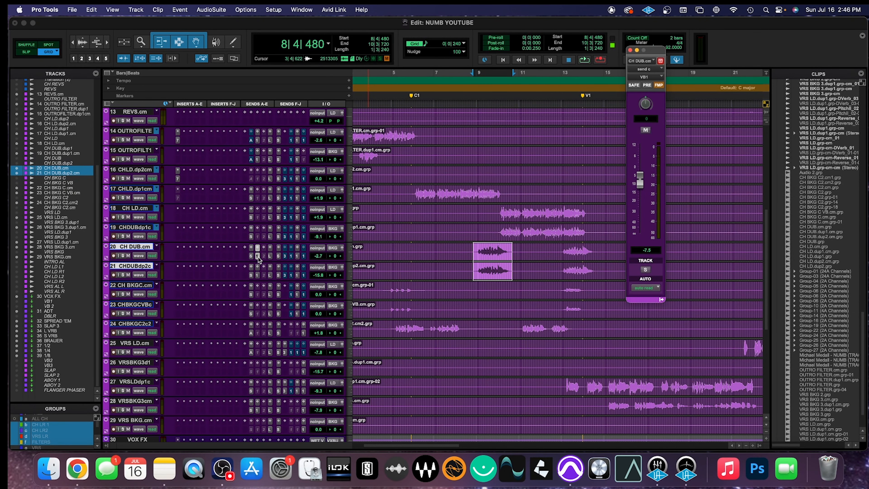
# Select the first CH DUB phrase from 8|4|720 and play it to audition its SPREAD EM send.
pyautogui.scroll(-4, 537, 208)
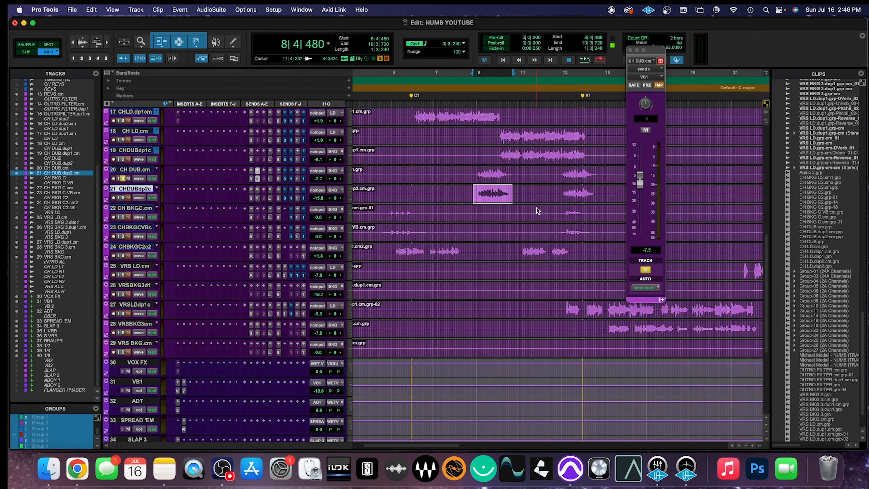
pyautogui.click(477, 171)
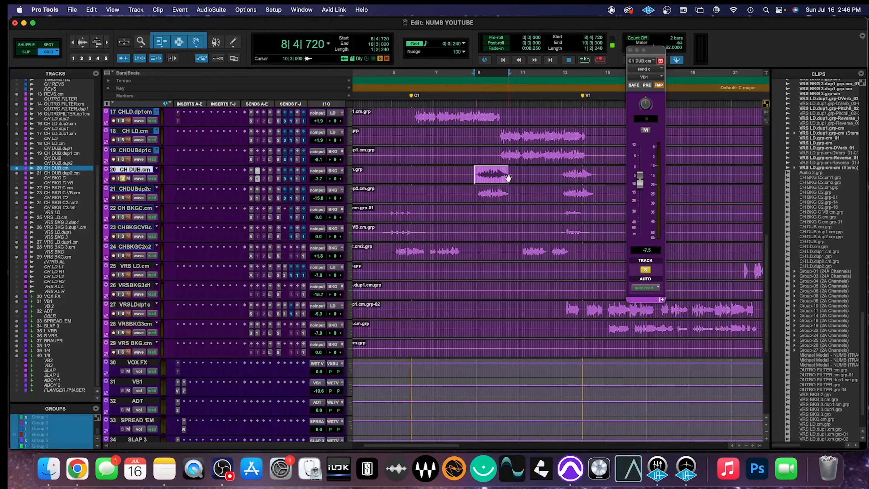
pyautogui.press('space')
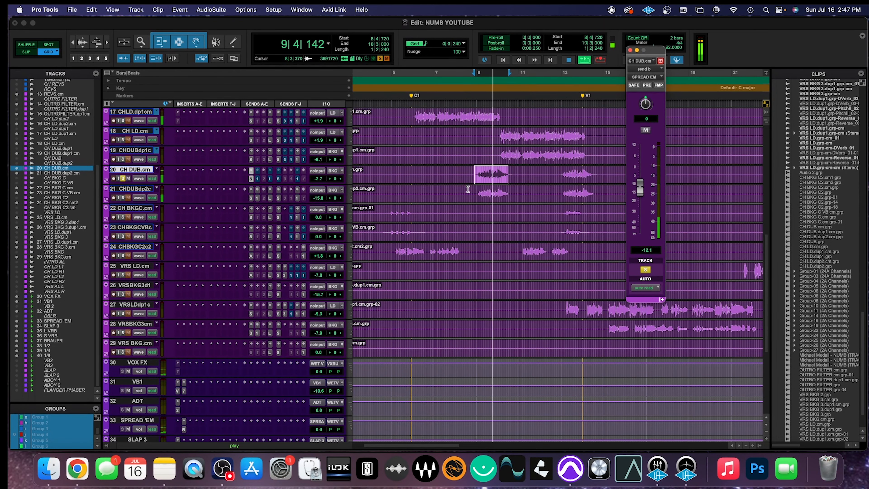
pyautogui.moveTo(641, 188); pyautogui.dragTo(643, 179)
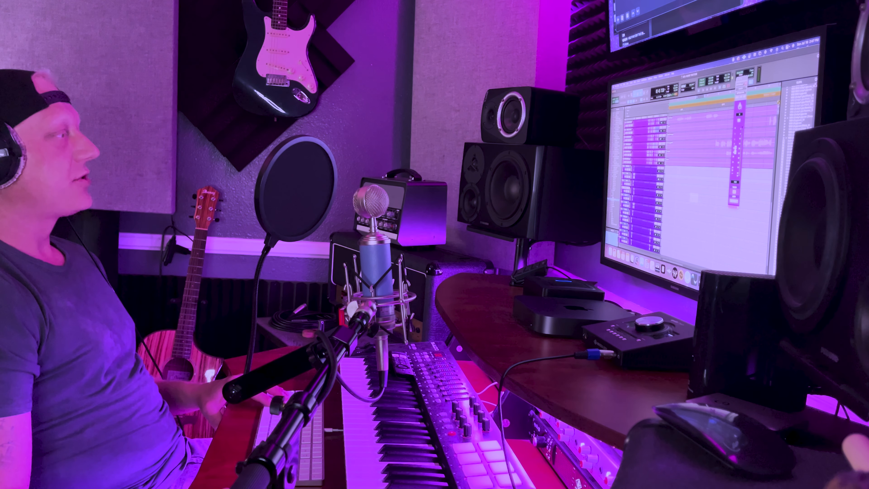
# Open the Repeater plugin on the SPREAD 'EM track, examine its preset and delay settings, and close it.
pyautogui.click(661, 146)
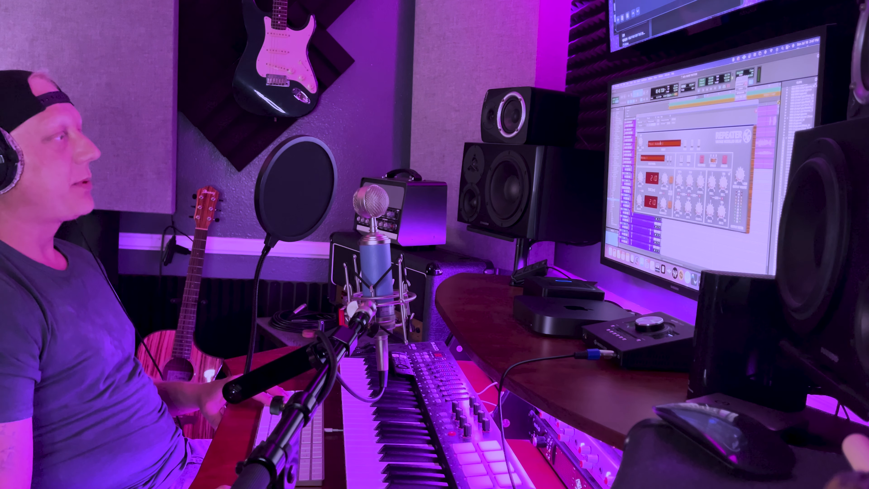
pyautogui.click(661, 145)
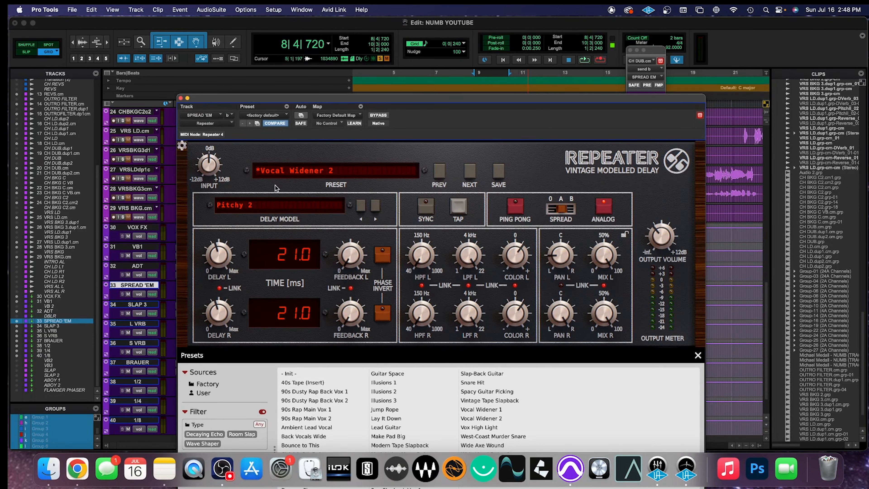
pyautogui.scroll(-2, 156, 313)
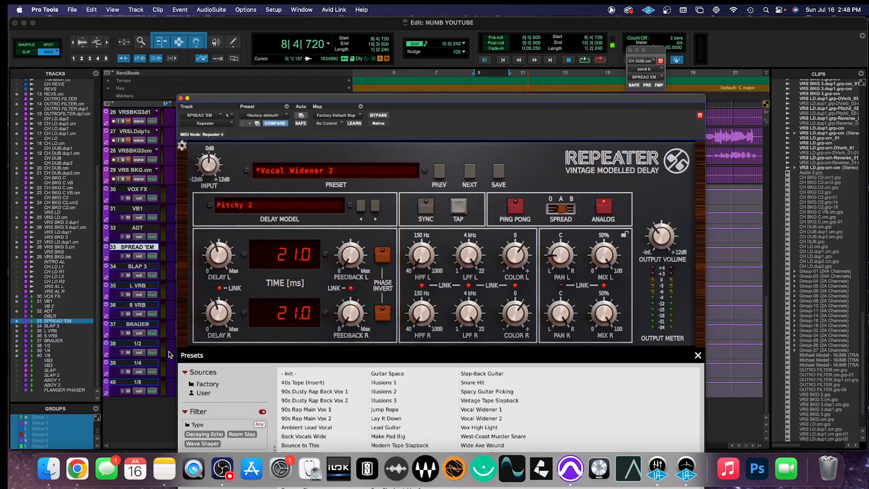
pyautogui.scroll(4, 170, 352)
pyautogui.moveTo(222, 99); pyautogui.dragTo(270, 98)
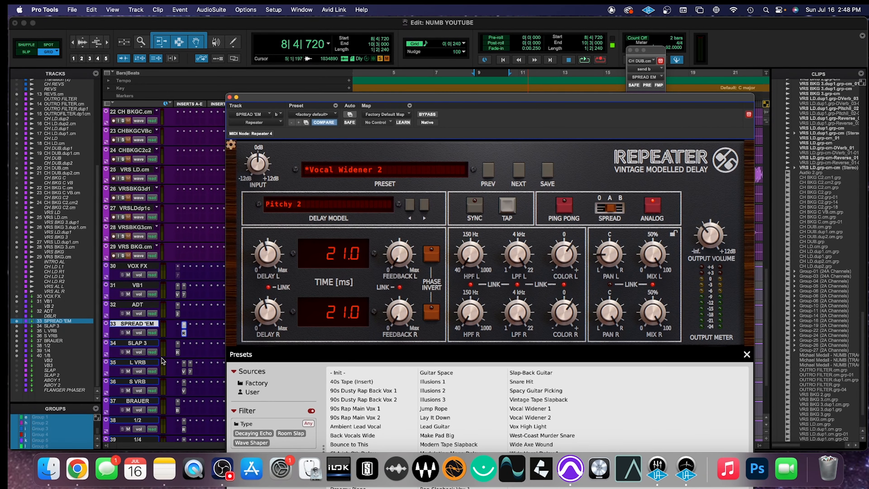
pyautogui.scroll(20, 170, 346)
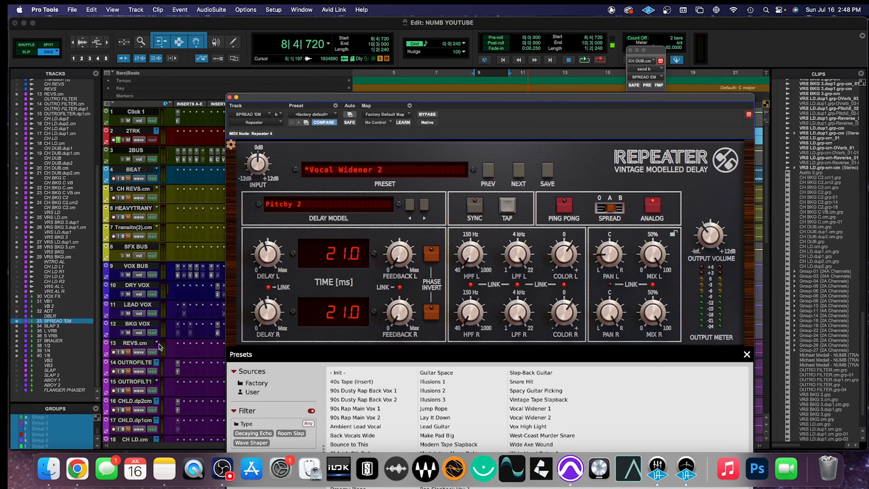
pyautogui.scroll(-20, 163, 176)
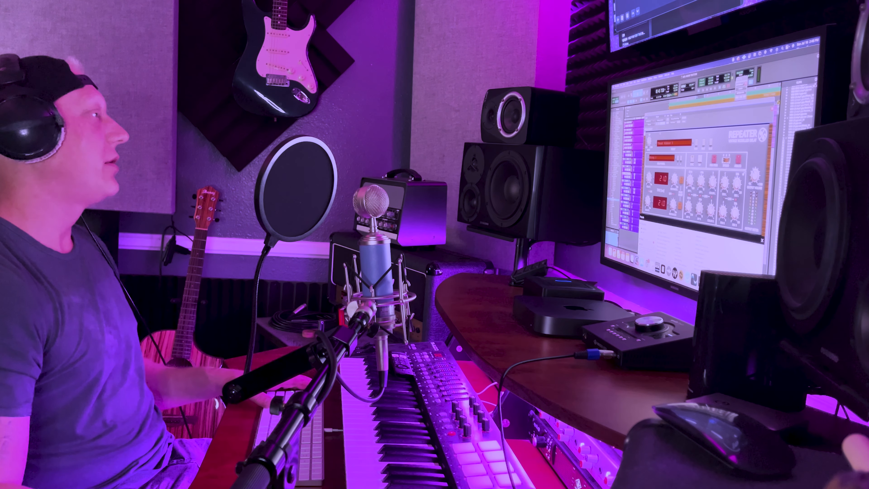
pyautogui.press('super+w')
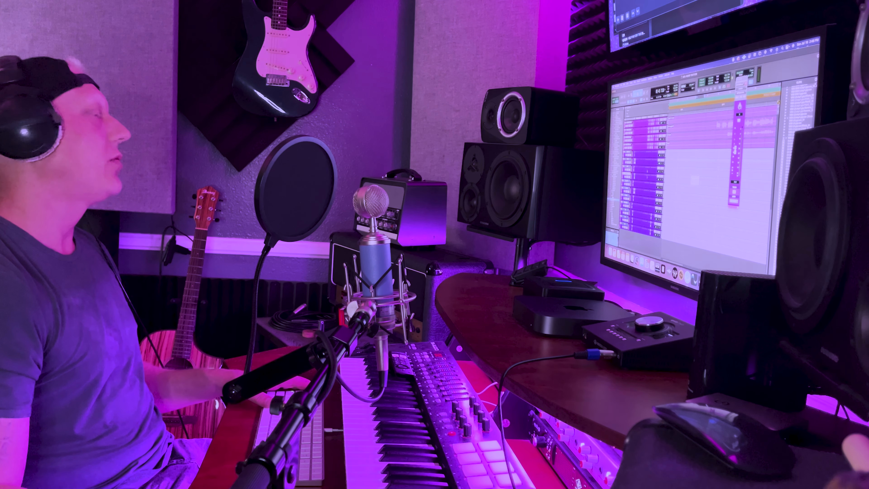
pyautogui.scroll(10, 698, 181)
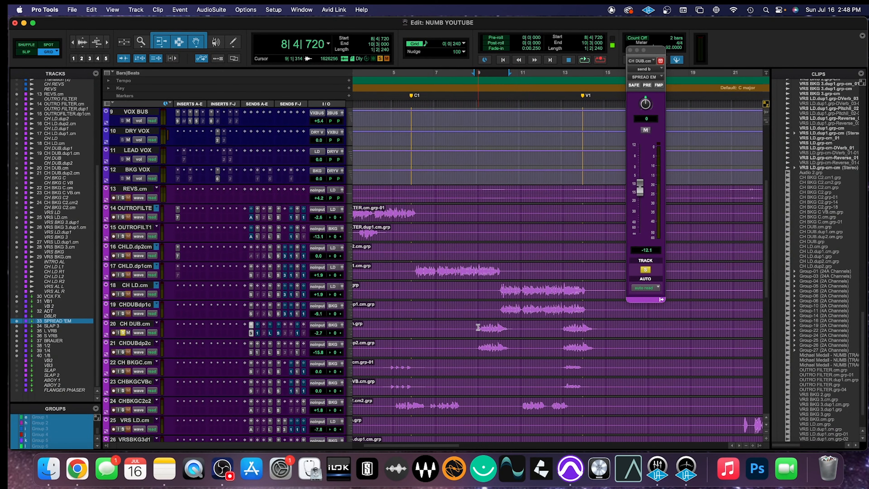
# Select the CH DUB and CHDUBdp2c phrases from 9|1|240 and audition CHDUBdp2c soloed, then both doubles with CHLD.dp1cm.
pyautogui.moveTo(478, 328); pyautogui.dragTo(500, 348)
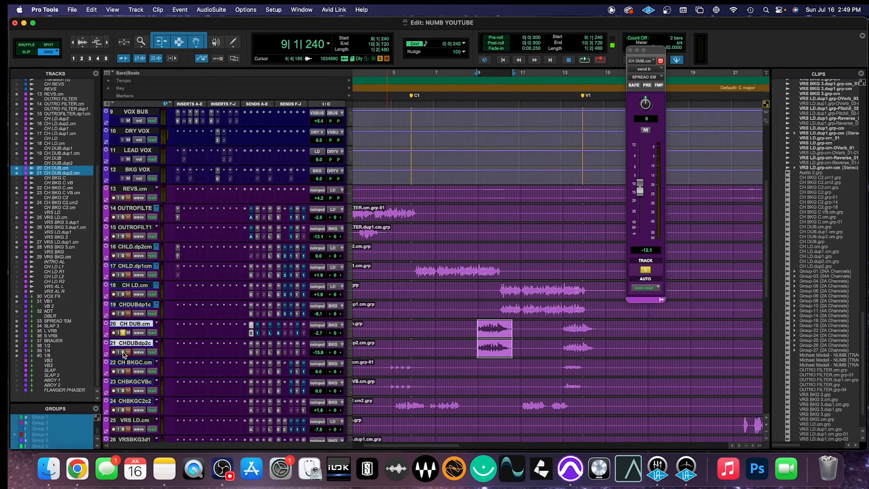
pyautogui.press('space')
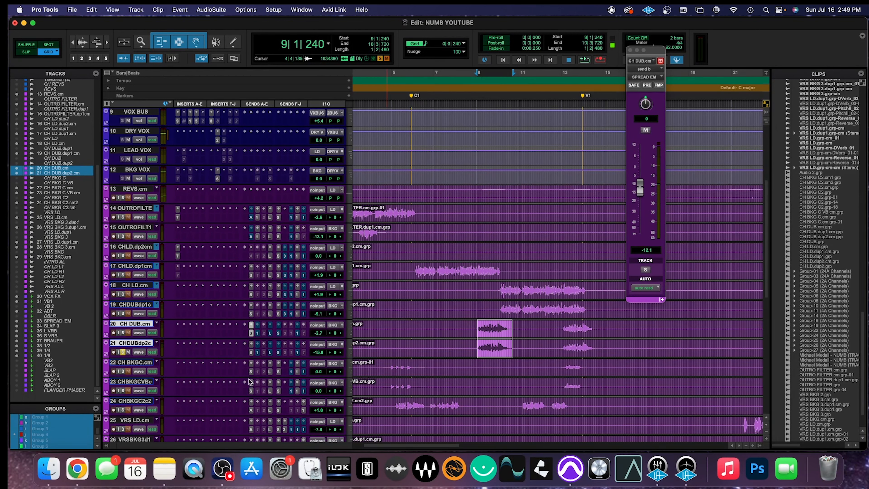
pyautogui.press('space')
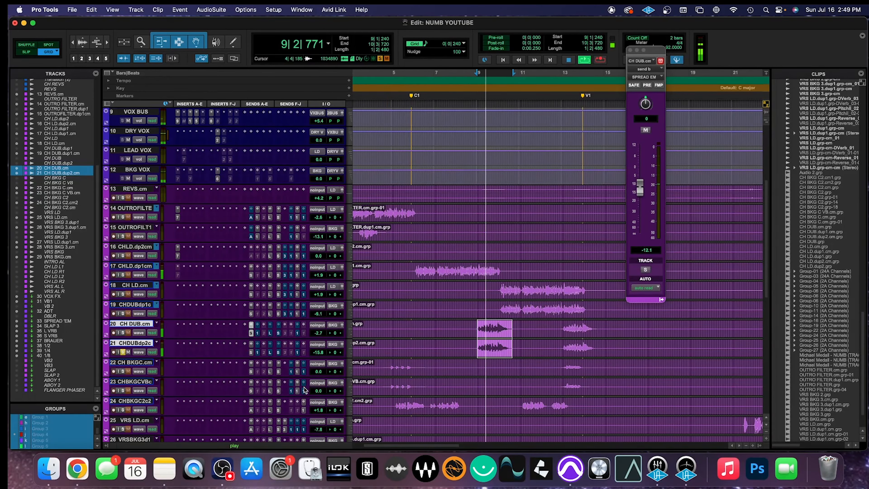
pyautogui.press('space')
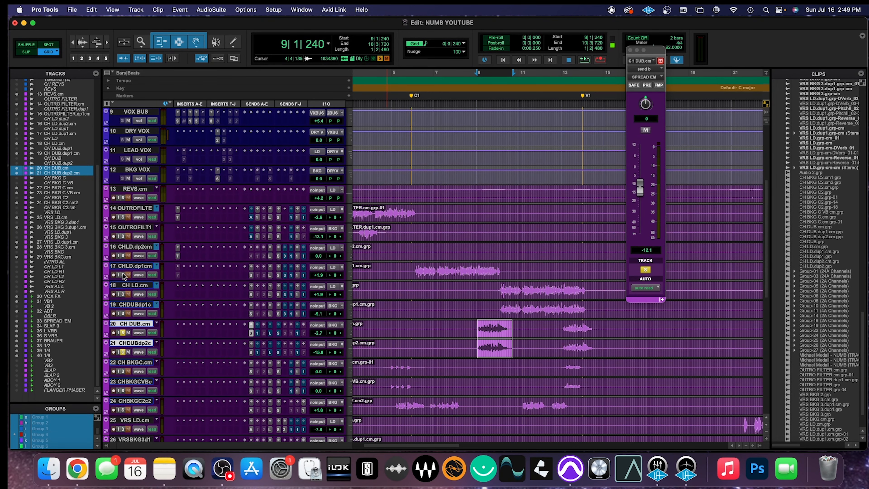
pyautogui.press('space')
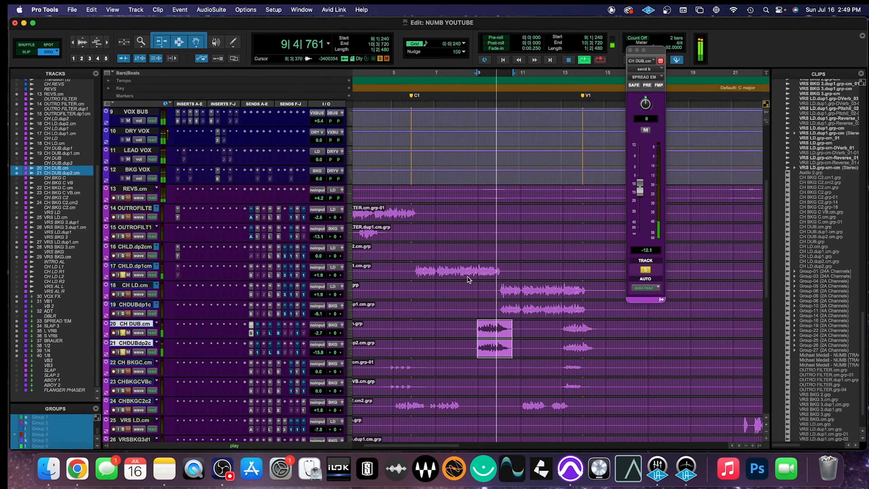
pyautogui.press('space')
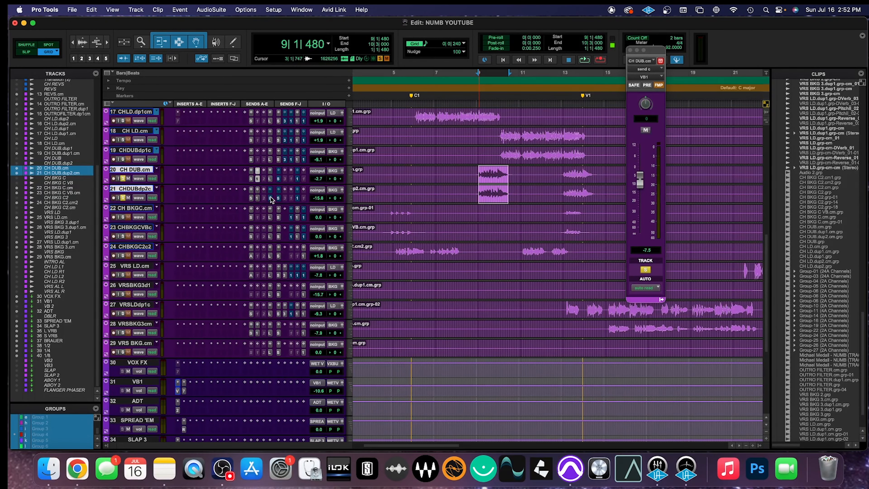
# Open the L VRB send on CH DUB and audition the selected double phrases with that reverb send.
pyautogui.click(270, 179)
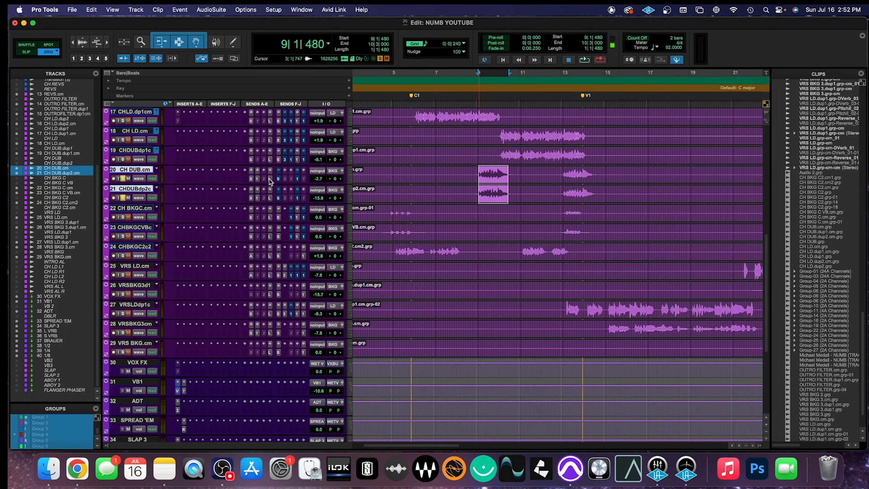
pyautogui.click(270, 179)
pyautogui.press('space')
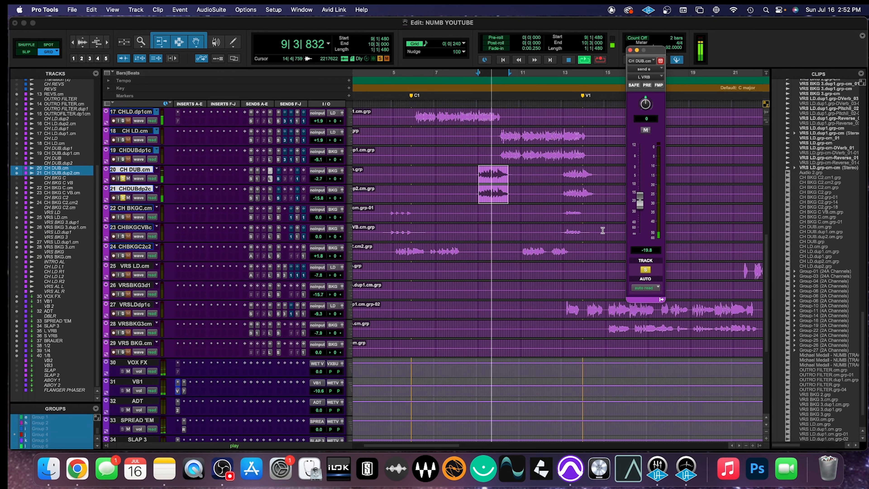
pyautogui.press('space')
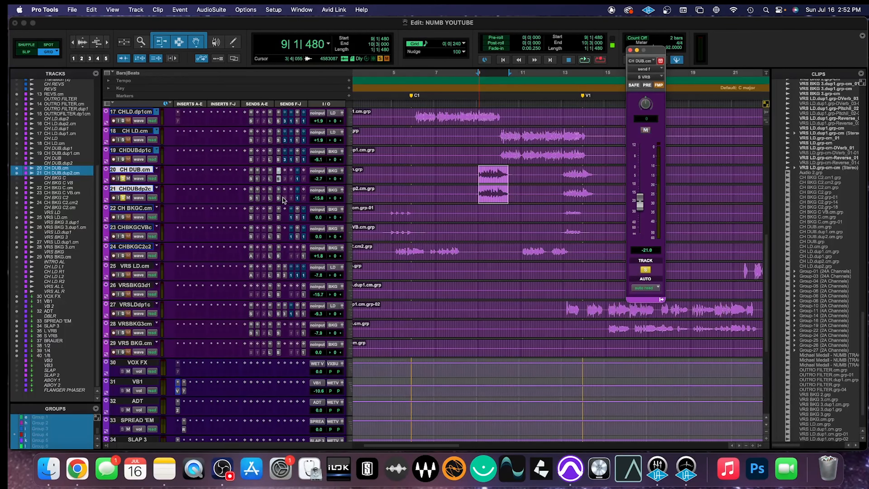
# Audition the doubles with the CH DUB S VRB send and the CHDUBdp2c REPEATER 1/8 send, then move playback to 10|1|240.
pyautogui.press('space')
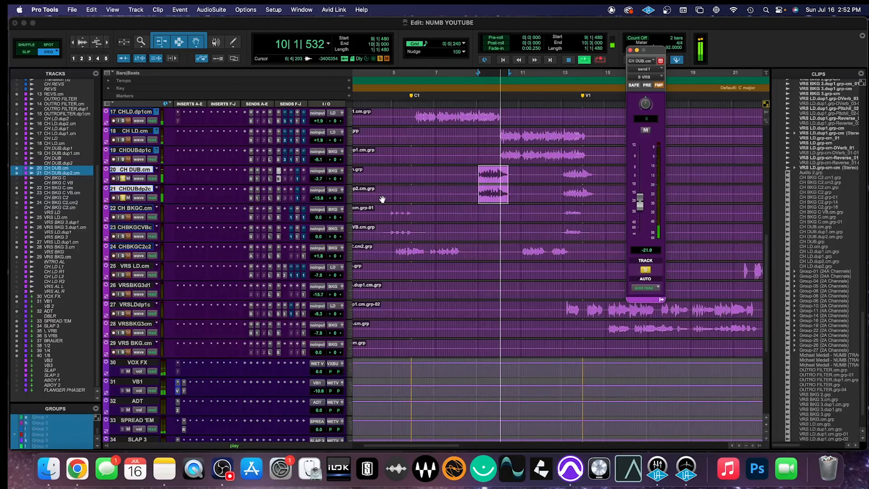
pyautogui.press('space')
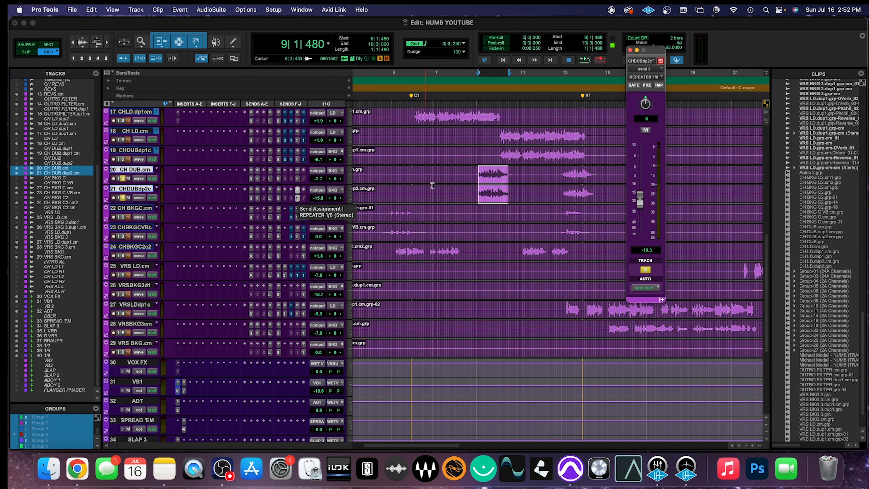
pyautogui.press('space')
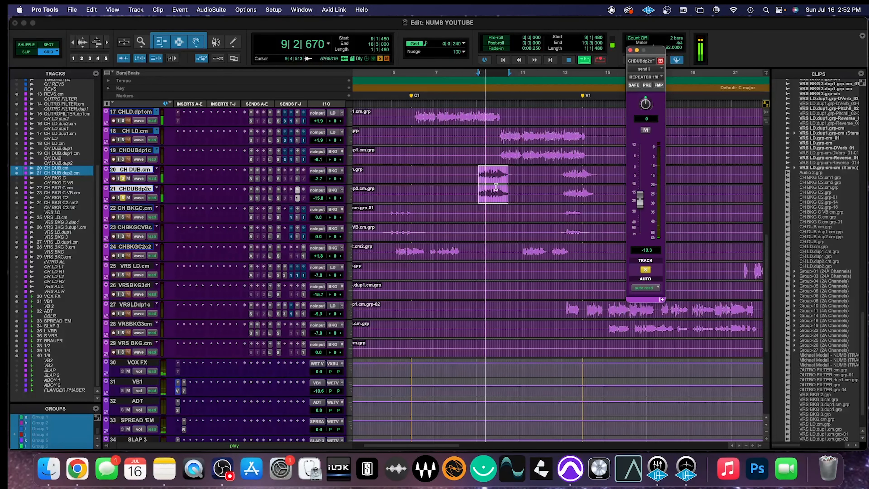
pyautogui.click(498, 173)
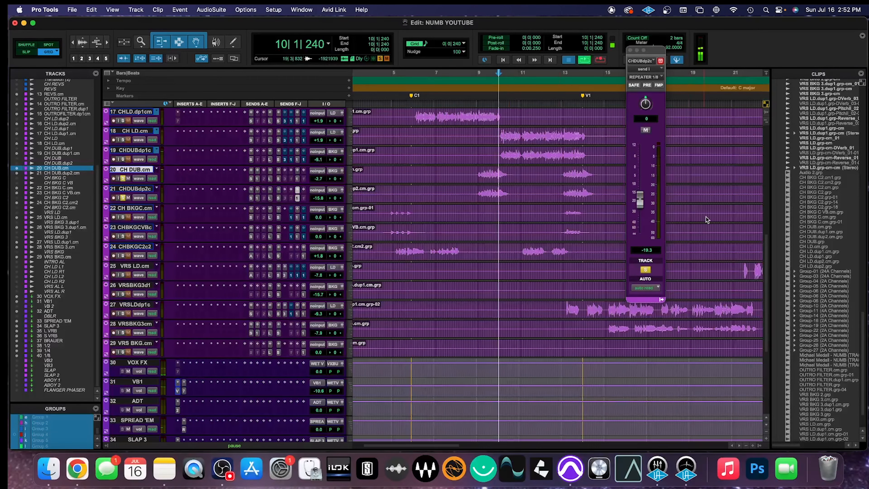